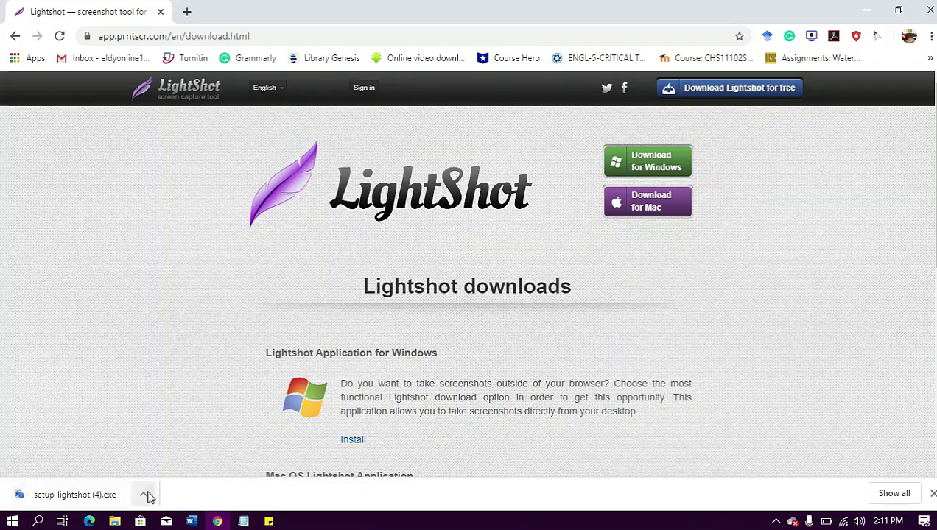
Show the downloaded setup-lightshot (4) installer in its folder and run it as administrator.
left_click(162, 450)
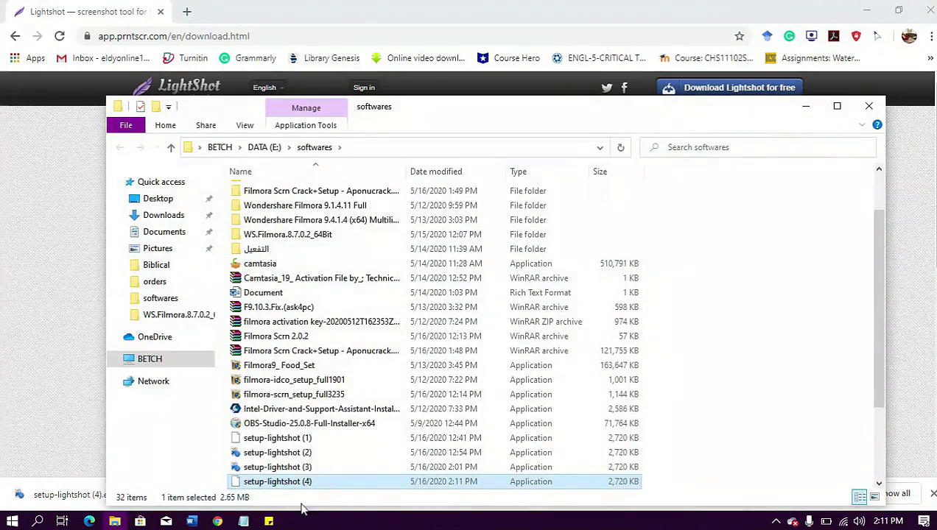
right_click(309, 481)
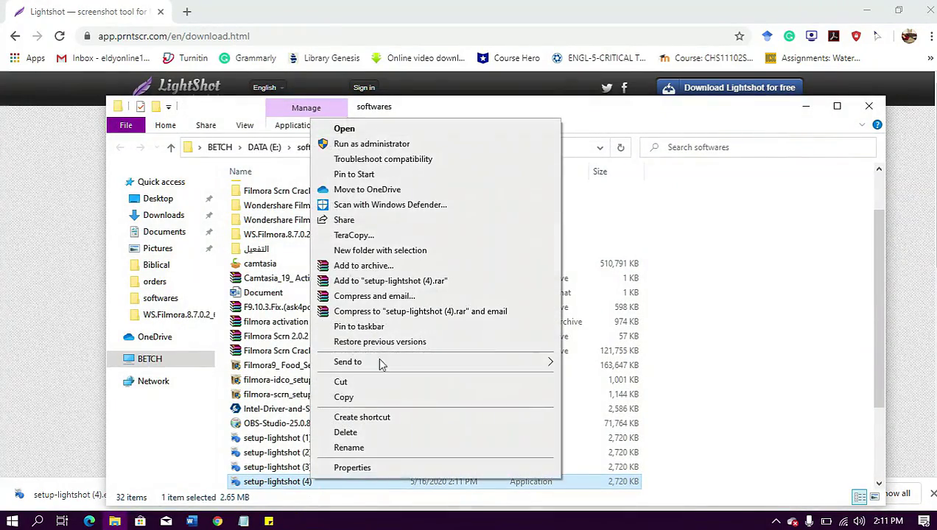
left_click(411, 143)
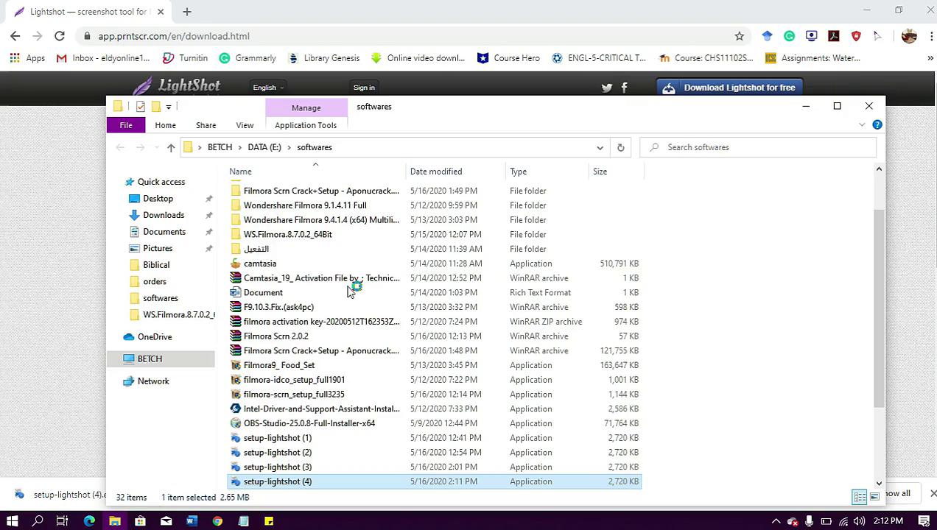
Close the softwares folder window and check the hidden system tray icons for Lightshot.
left_click(870, 107)
left_click(775, 521)
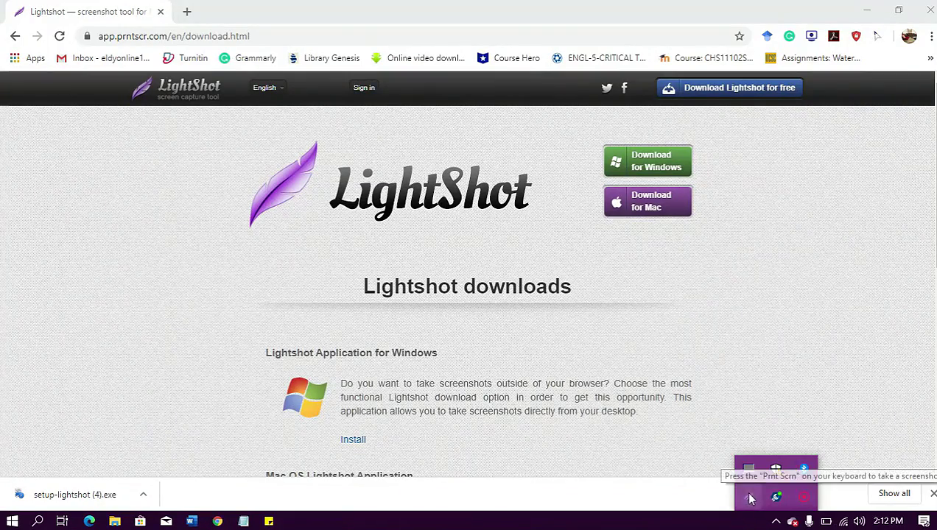
left_click(776, 522)
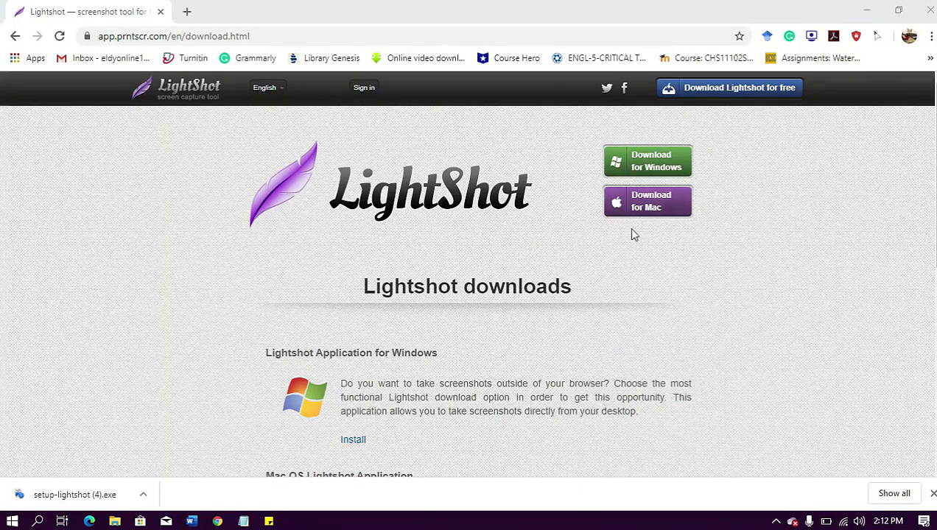
Capture a page area of about 975x485 pixels with Lightshot and draw a red rectangle around the LightShot title.
key("Print")
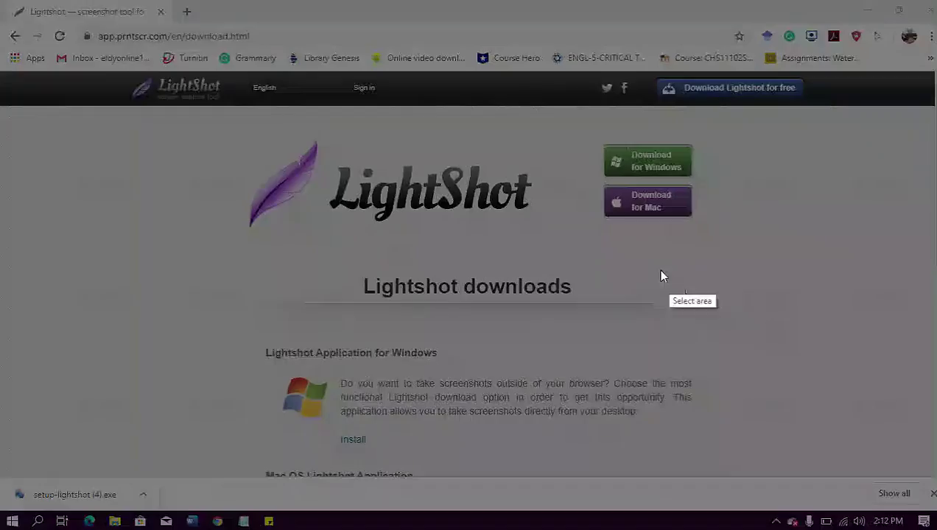
left_click_drag(166, 109, 842, 445)
left_click(855, 368)
left_click_drag(325, 157, 553, 234)
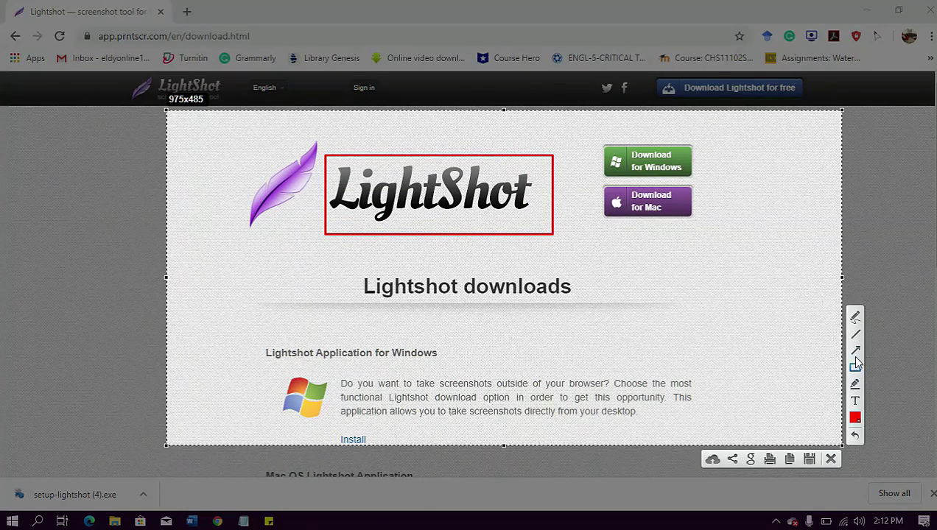
Draw two red arrows pointing to the Download for Windows and Download for Mac buttons.
left_click(855, 352)
left_click_drag(565, 169, 596, 162)
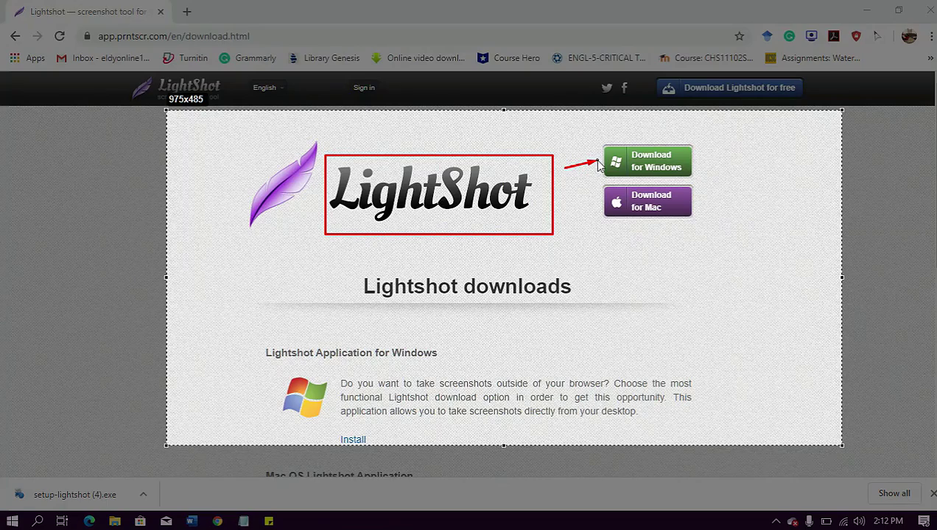
left_click_drag(567, 202, 599, 209)
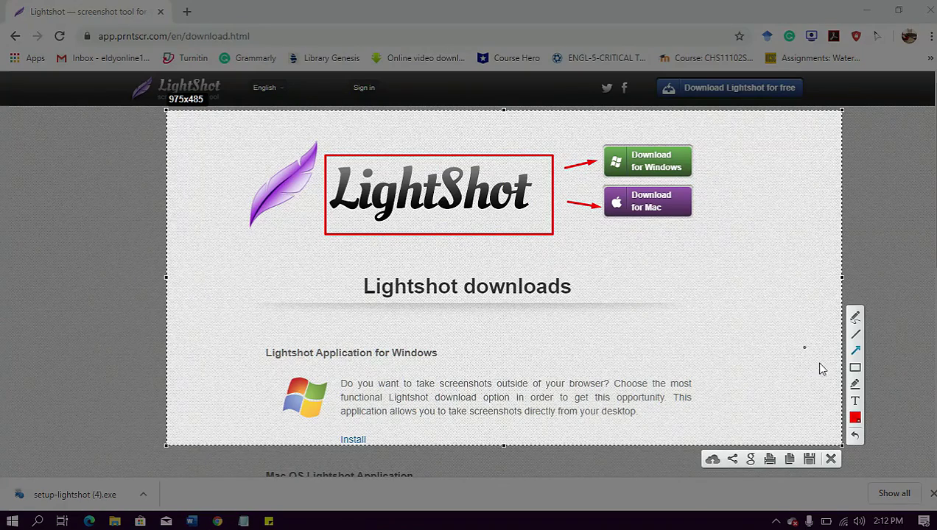
Add the red text "you can write anything on the image" below the Download for Mac button.
left_click(582, 228)
type("you can e")
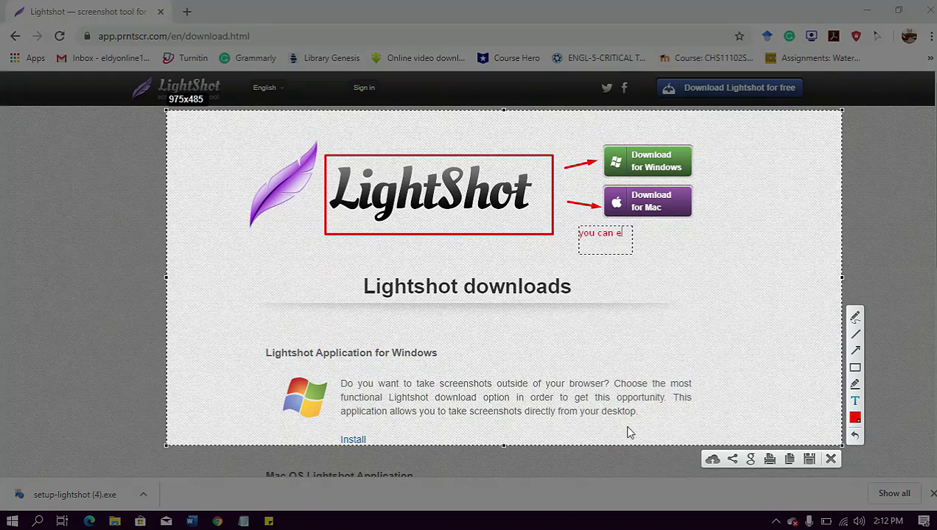
key("BackSpace")
type("write anything ")
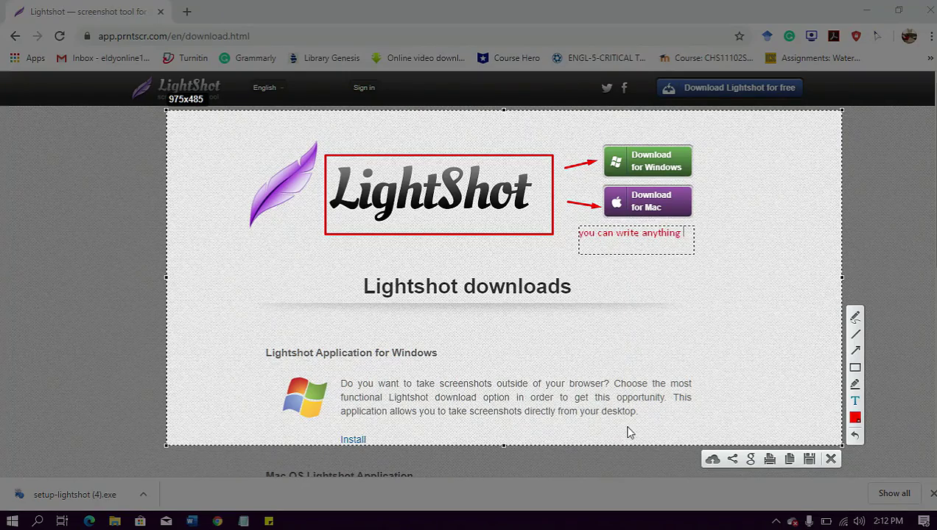
type("on the ")
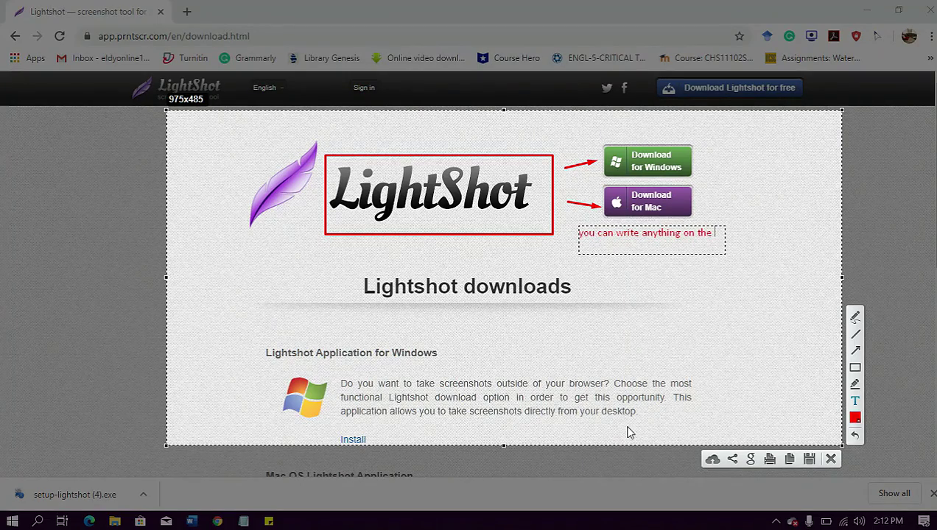
type("cpatur")
key("BackSpace")
key("BackSpace")
key("BackSpace")
key("BackSpace")
key("BackSpace")
key("BackSpace")
type("image")
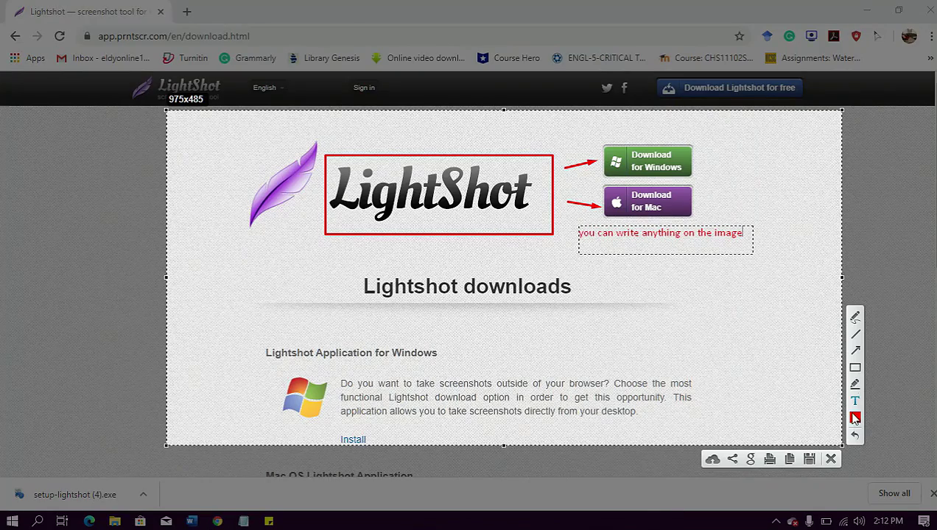
Mark the "Lightshot downloads" heading with the purple highlighter and add the red label "highlight shade" beside it.
left_click(855, 385)
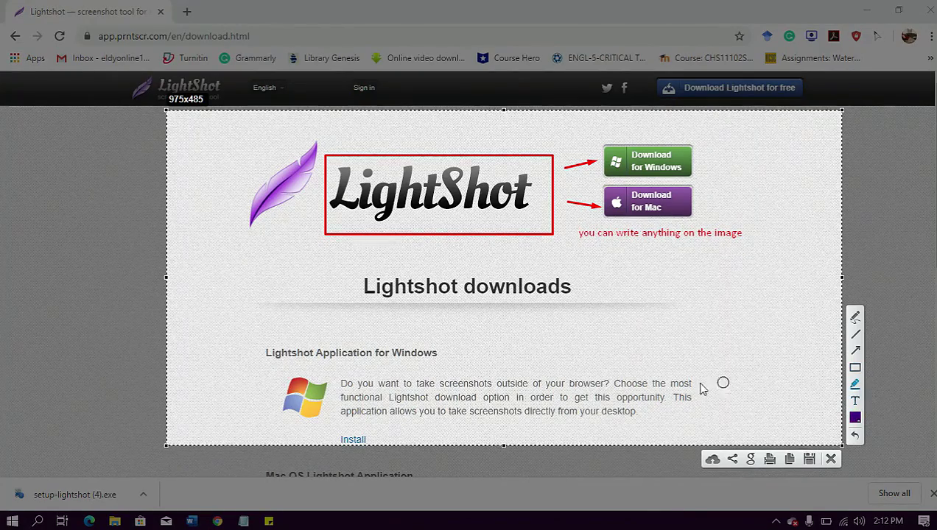
mouse_move(377, 297)
left_mouse_down()
mouse_move(538, 301)
mouse_move(377, 274)
mouse_move(365, 292)
left_mouse_up()
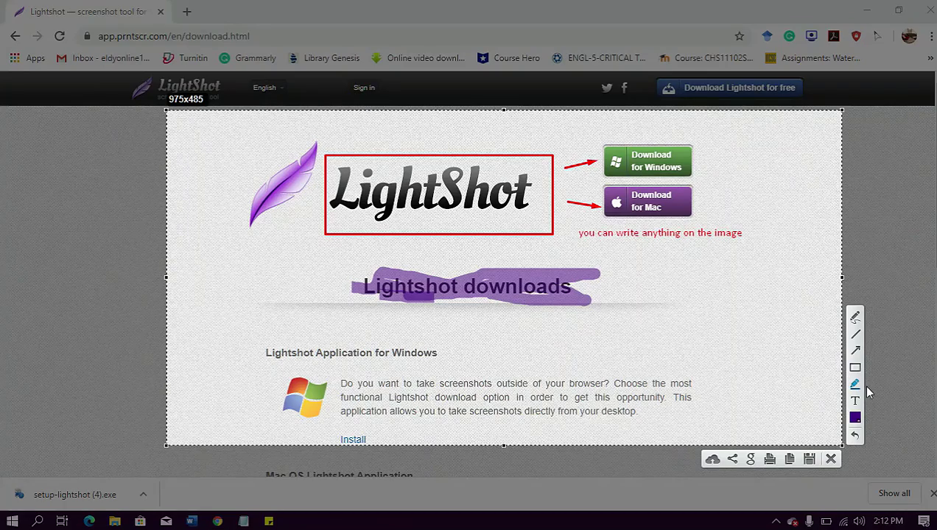
left_click(855, 402)
left_click(700, 279)
type("highlith")
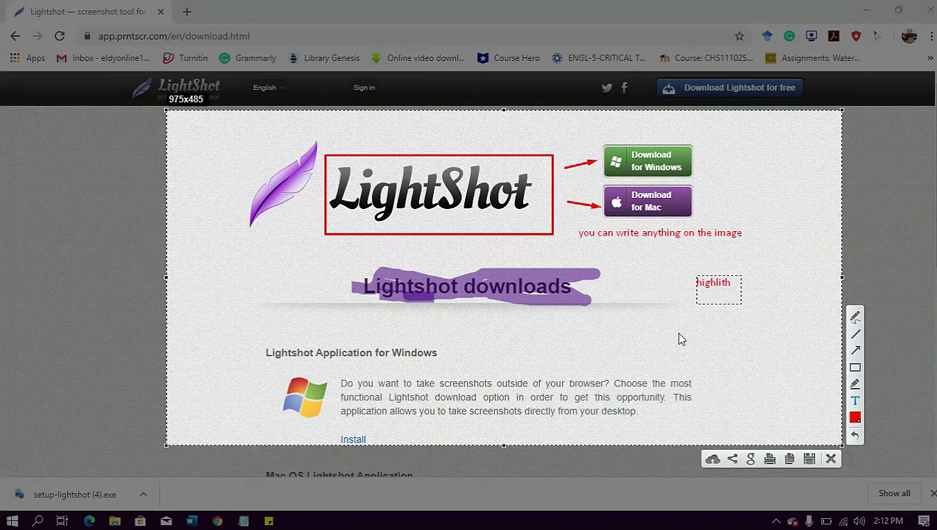
key("BackSpace")
type("ght using ")
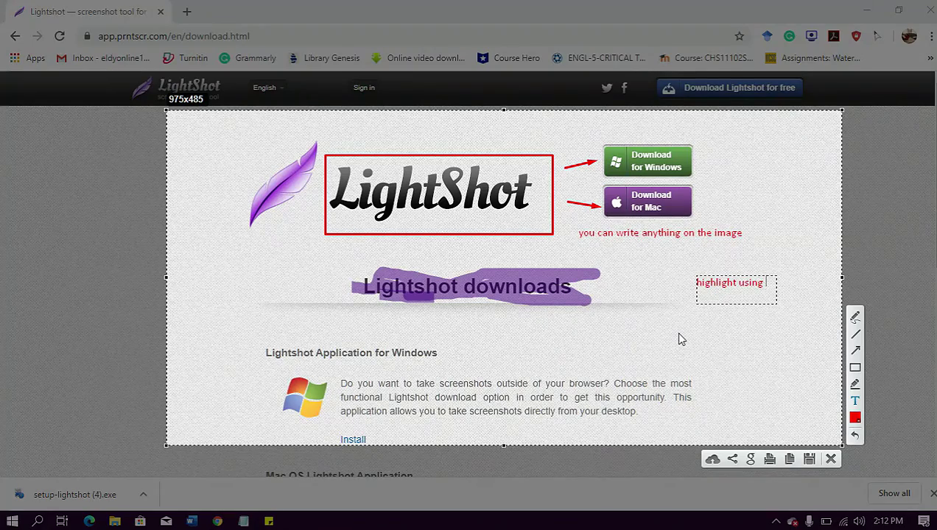
type("blu")
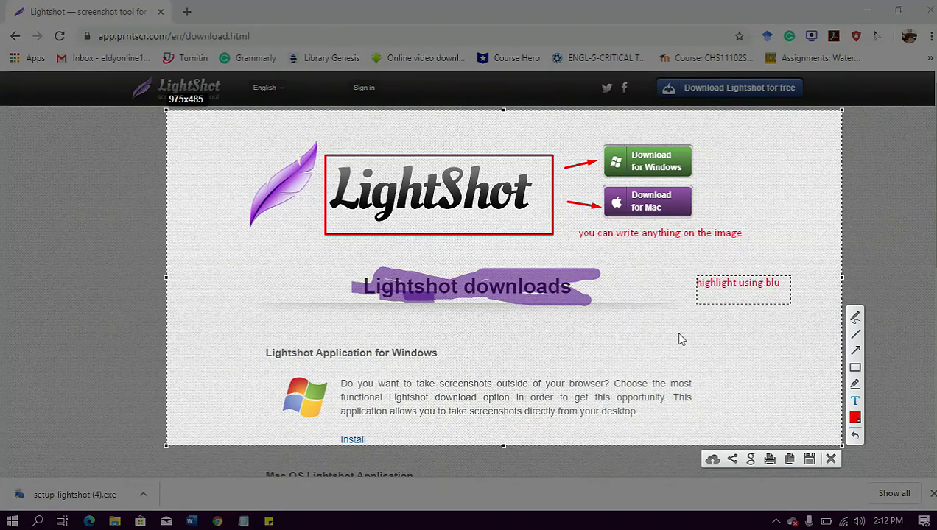
key("BackSpace")
key("BackSpace")
key("BackSpace")
key("BackSpace")
key("BackSpace")
key("BackSpace")
key("BackSpace")
key("BackSpace")
key("BackSpace")
type("shade")
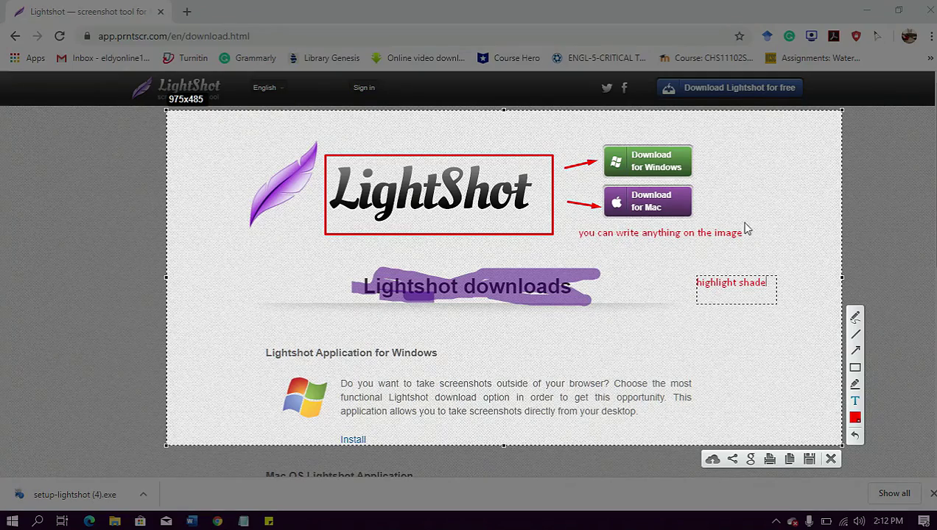
Connect the "highlight shade" label to the highlighted heading with a red arrow extended by a straight line.
left_click(855, 350)
left_click_drag(610, 284, 579, 289)
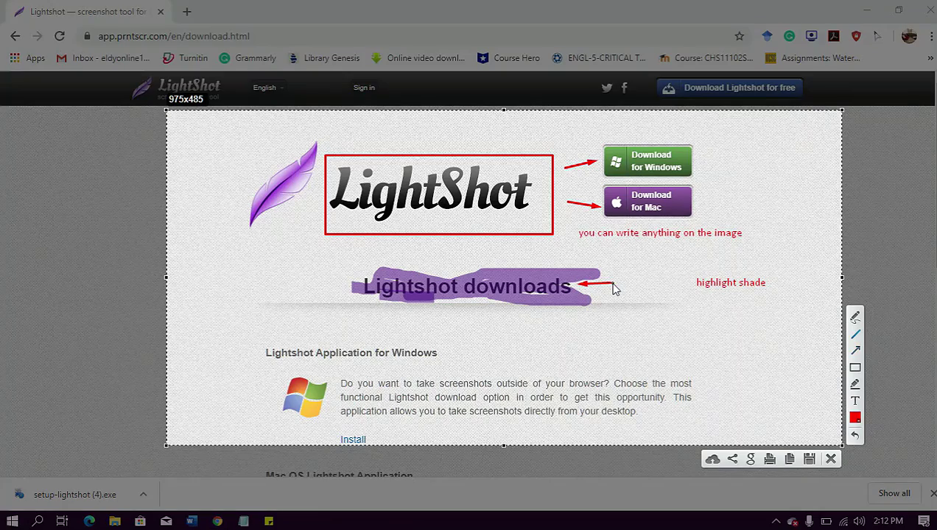
left_click_drag(612, 288, 689, 283)
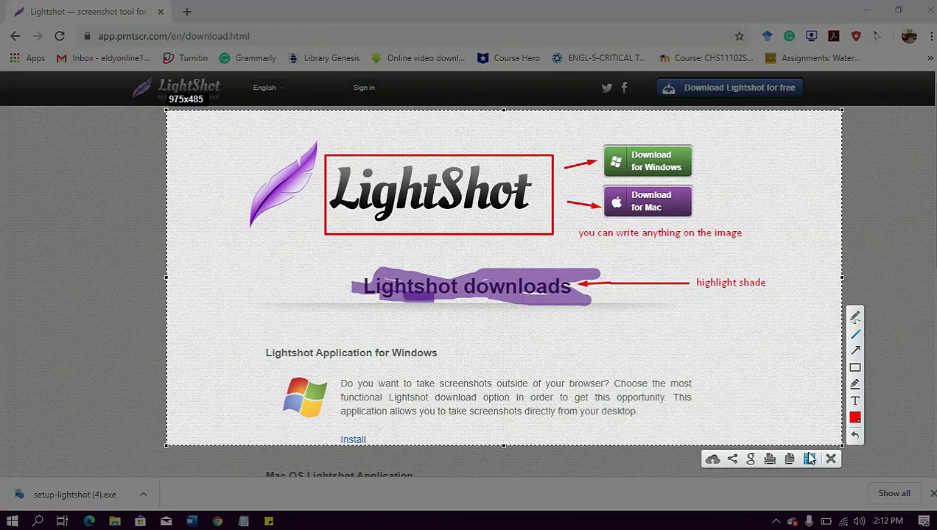
Add the red label "save image" in the capture and draw an arrow from it to Lightshot's save control.
left_click(855, 401)
left_click(739, 327)
type("save image")
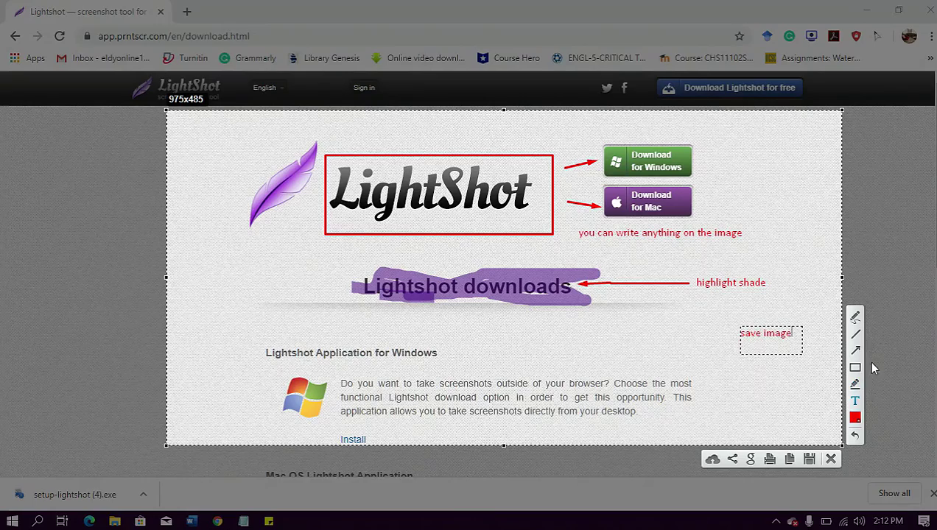
left_click(856, 352)
mouse_move(771, 344)
left_mouse_down()
mouse_move(795, 394)
mouse_move(801, 453)
mouse_move(811, 450)
left_mouse_up()
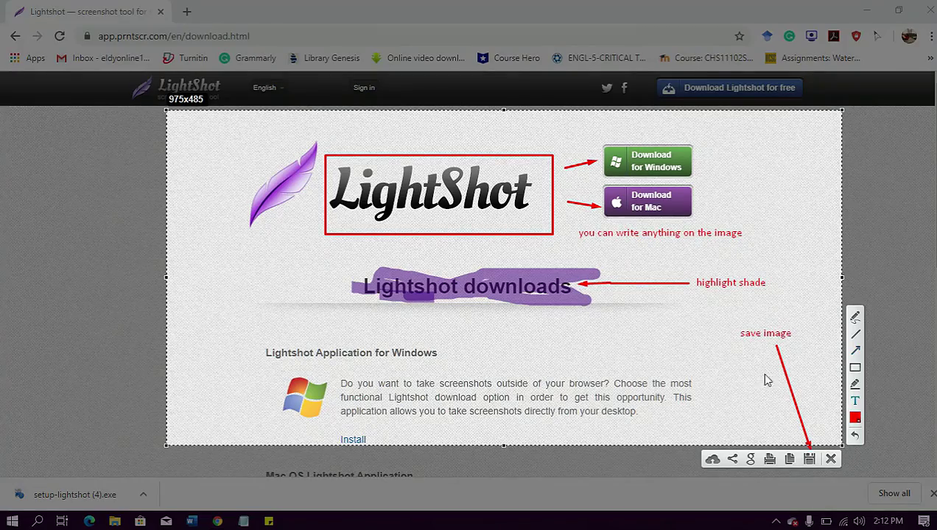
Add the red label "copy paste" beside the "save image" label and draw an arrow from it to the copy control.
left_click(665, 331)
type("cop")
type("y to paste")
left_click(854, 352)
left_click_drag(695, 343, 785, 446)
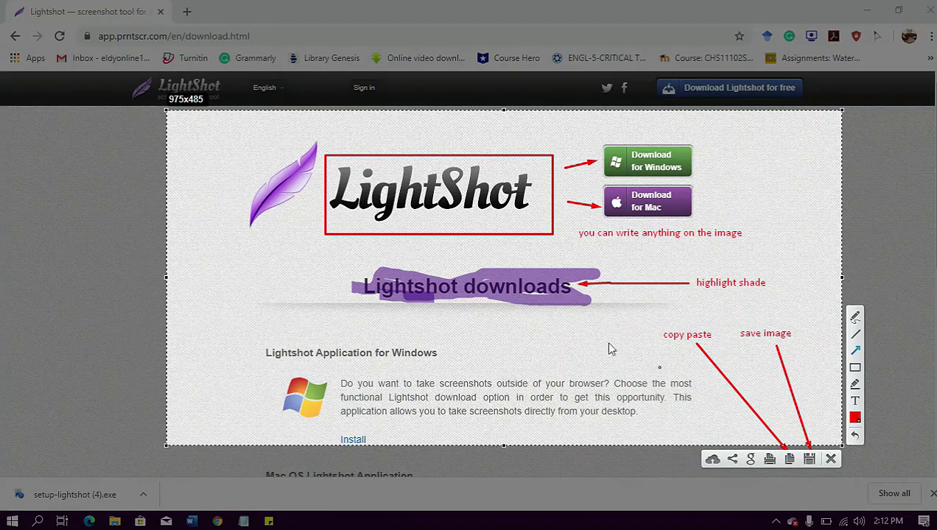
Add the red label "revrse image search" below the highlighted heading and draw an arrow toward the Google image search control.
left_click(854, 401)
left_click(504, 330)
type("revrse image search")
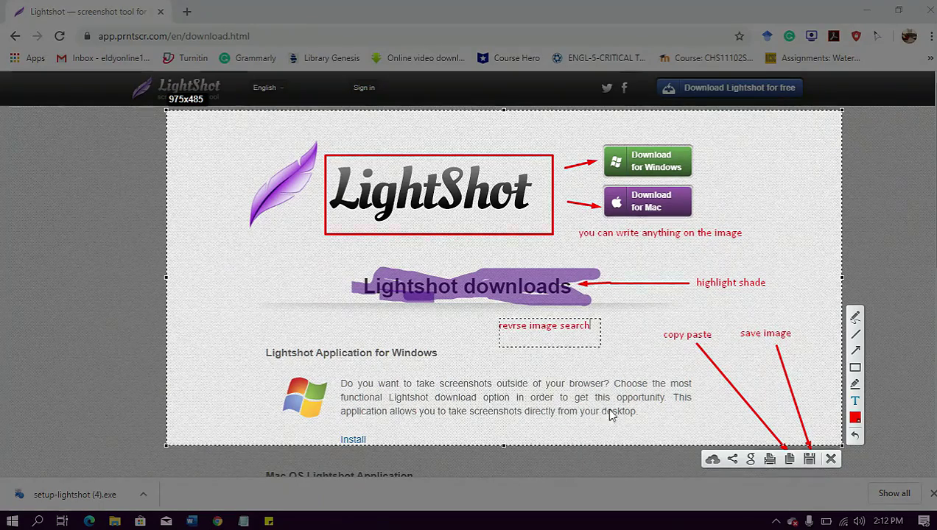
left_click(855, 351)
left_click_drag(562, 334, 749, 459)
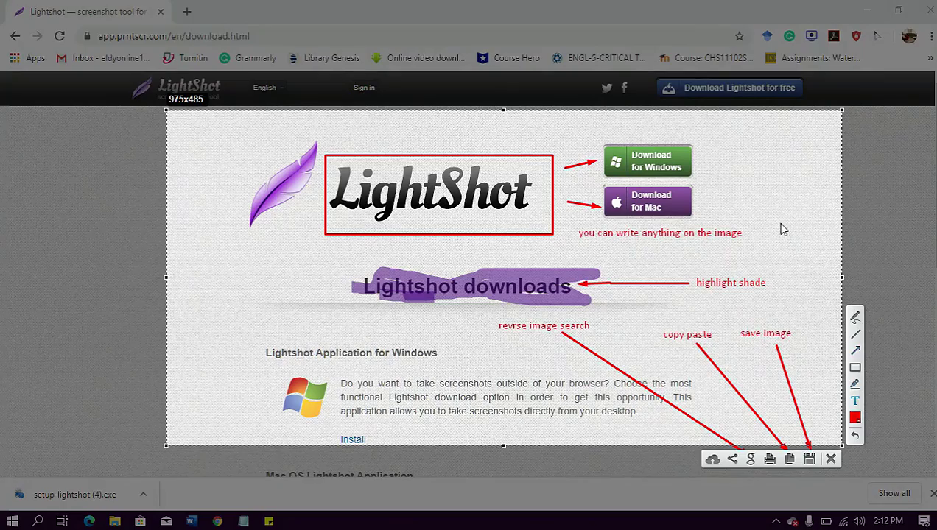
Add the red label "share" beside the download buttons and draw an arrow from it down to the share control.
left_click(736, 179)
type("share")
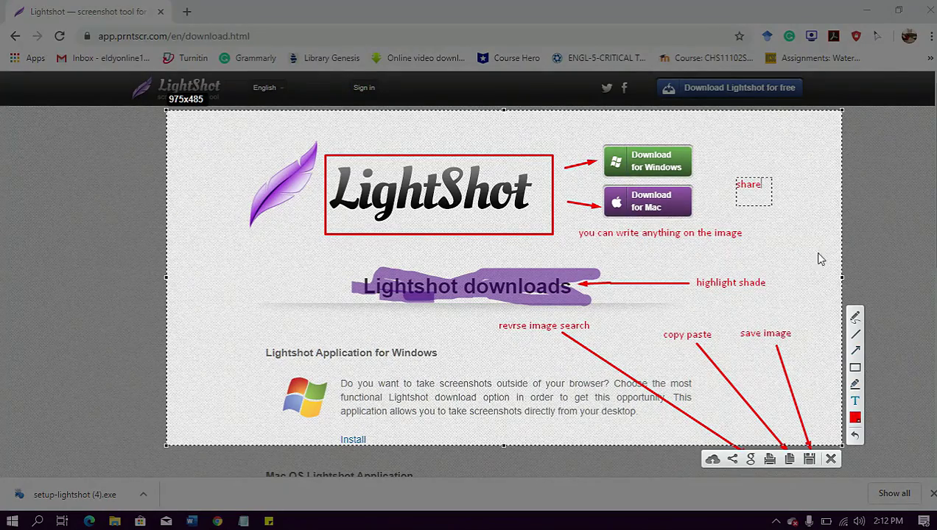
left_click(856, 351)
mouse_move(747, 199)
left_mouse_down()
mouse_move(757, 244)
mouse_move(729, 442)
left_mouse_up()
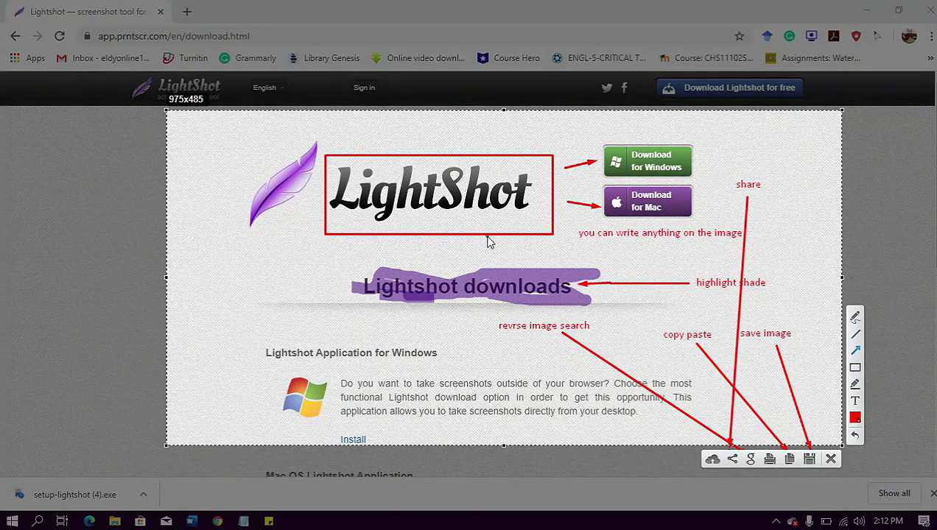
Add the red label "upload" below the feather logo and draw an arrow from it to the cloud upload control.
left_click(215, 268)
left_click(854, 401)
left_click(224, 267)
type("upload")
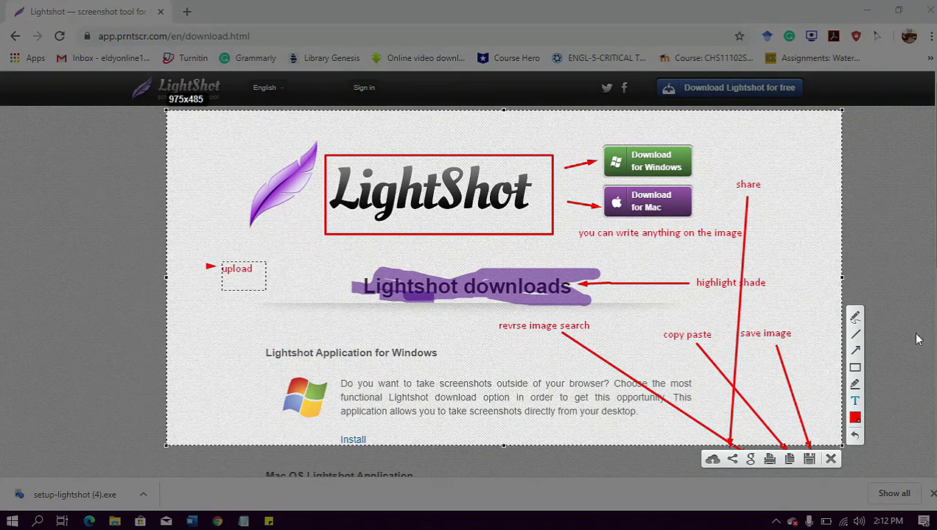
left_click(855, 351)
mouse_move(256, 281)
left_mouse_down()
mouse_move(368, 341)
mouse_move(727, 462)
mouse_move(716, 460)
left_mouse_up()
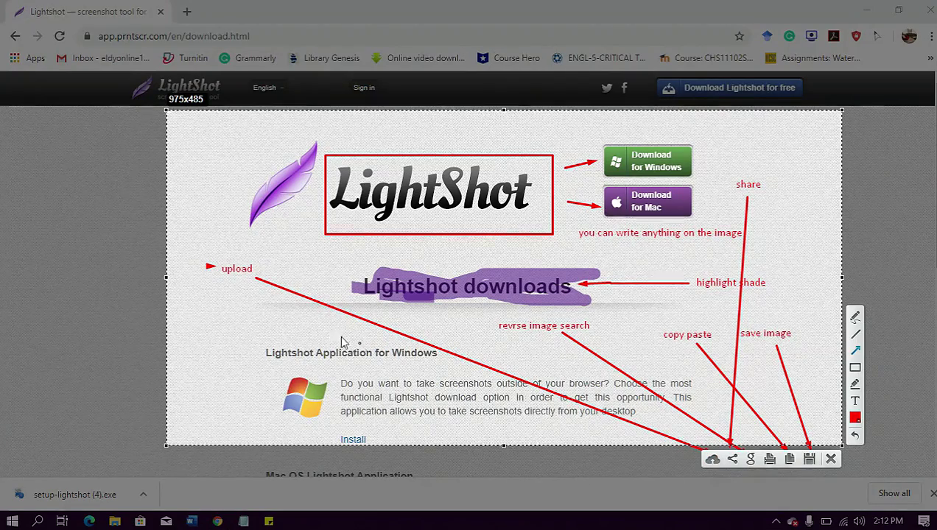
Add the red text "subscribe to my channel now!" above the feather logo.
left_click(856, 401)
left_click(252, 132)
type("subscribe")
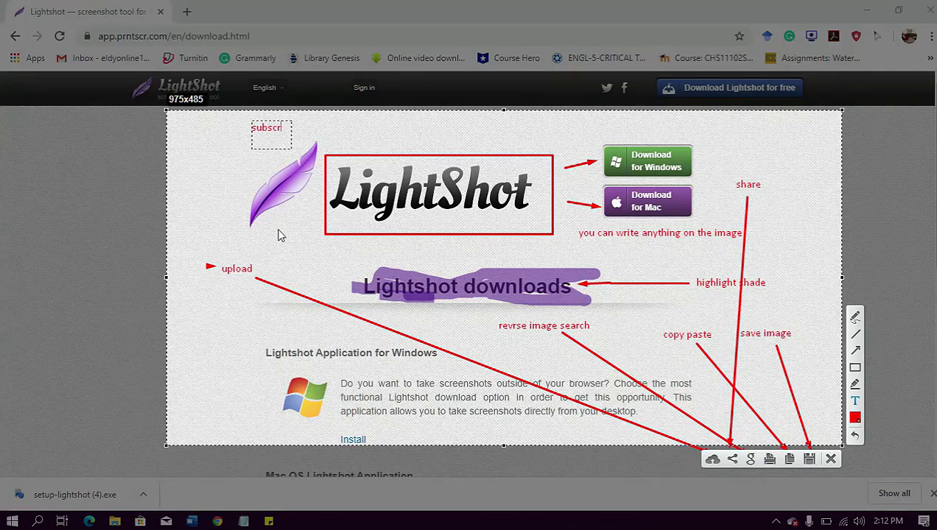
type("my chann")
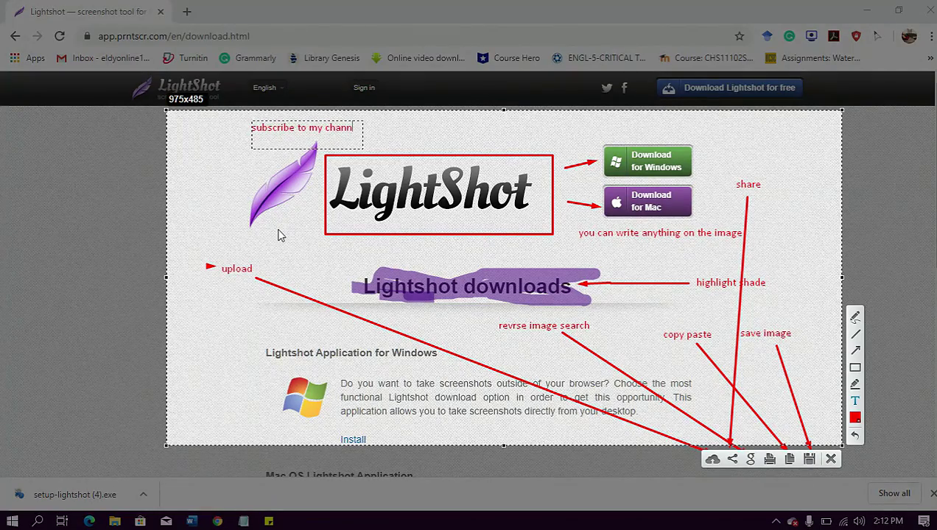
type("el now!")
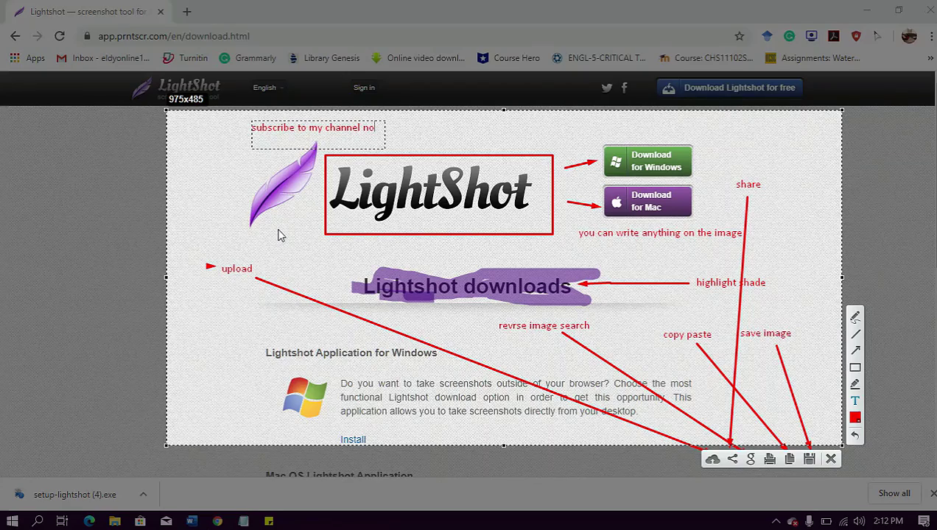